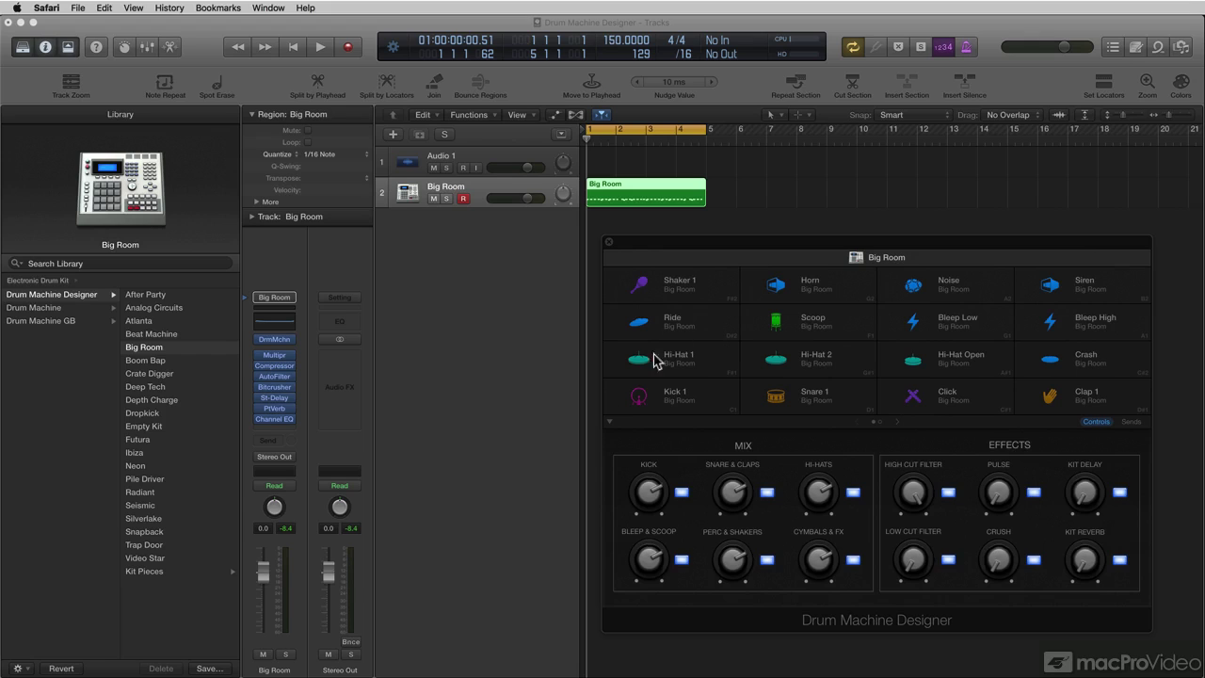
- Collapse the Smart Controls panel so only the Big Room kit's 16 pads are shown
{"action": "left_click", "coordinate": [609, 422]}
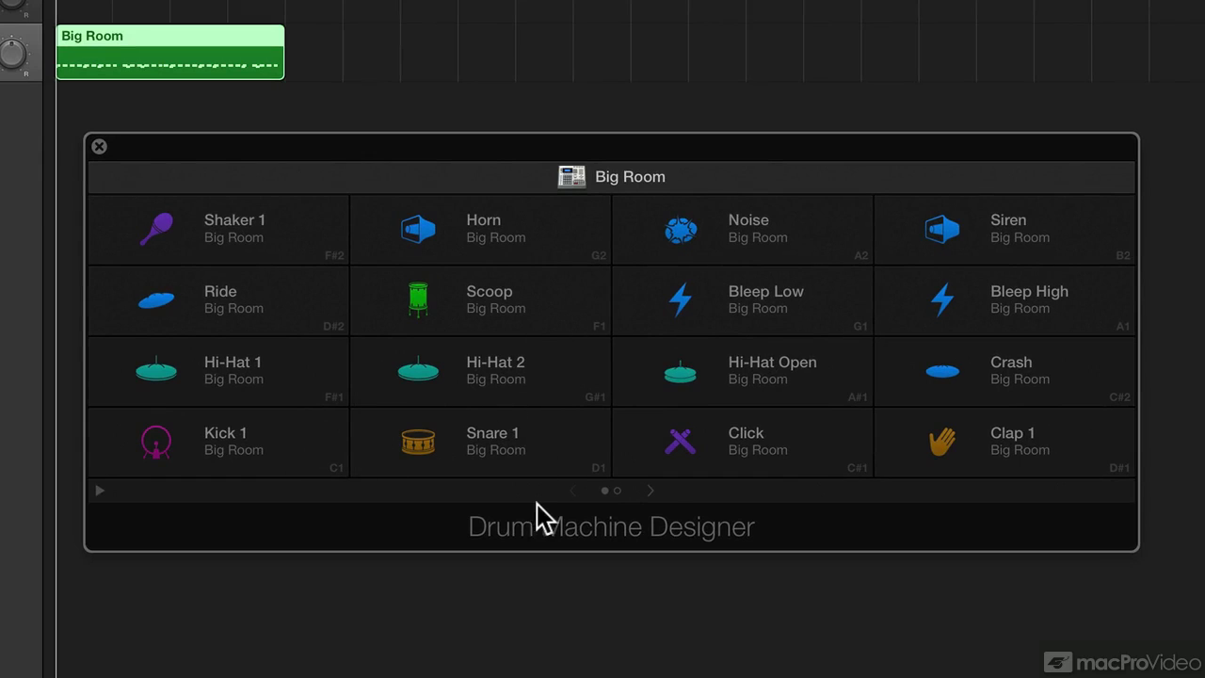
{"action": "left_click", "coordinate": [651, 491]}
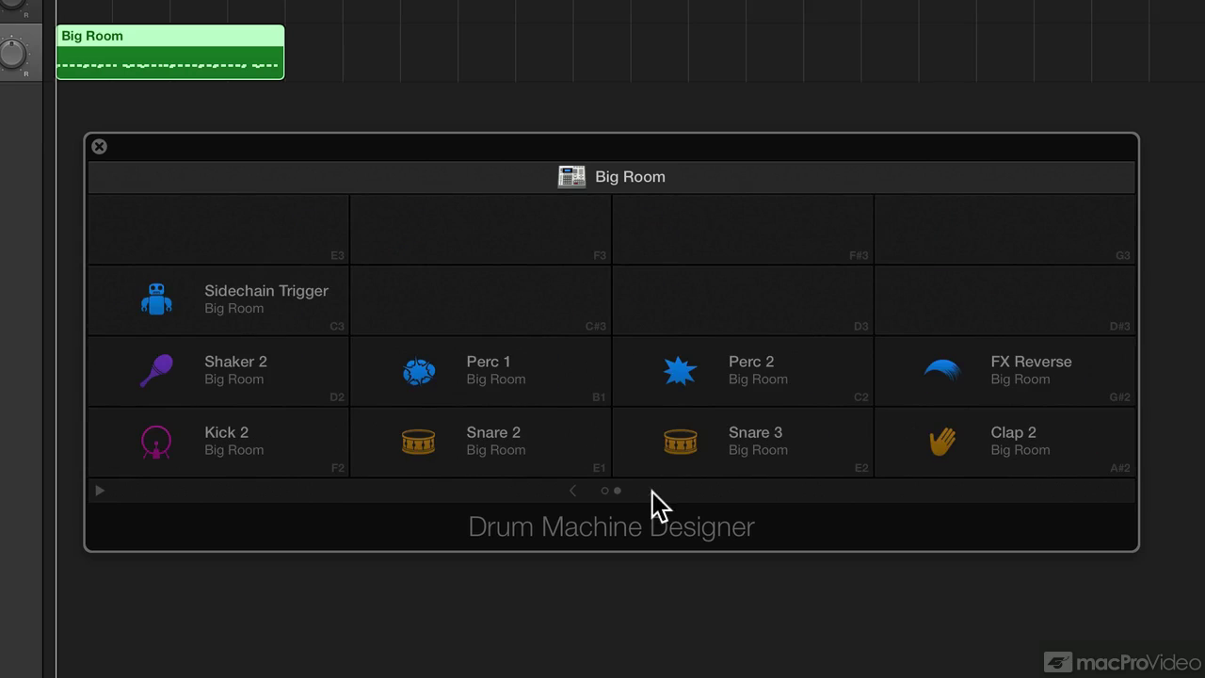
{"action": "left_click", "coordinate": [574, 492]}
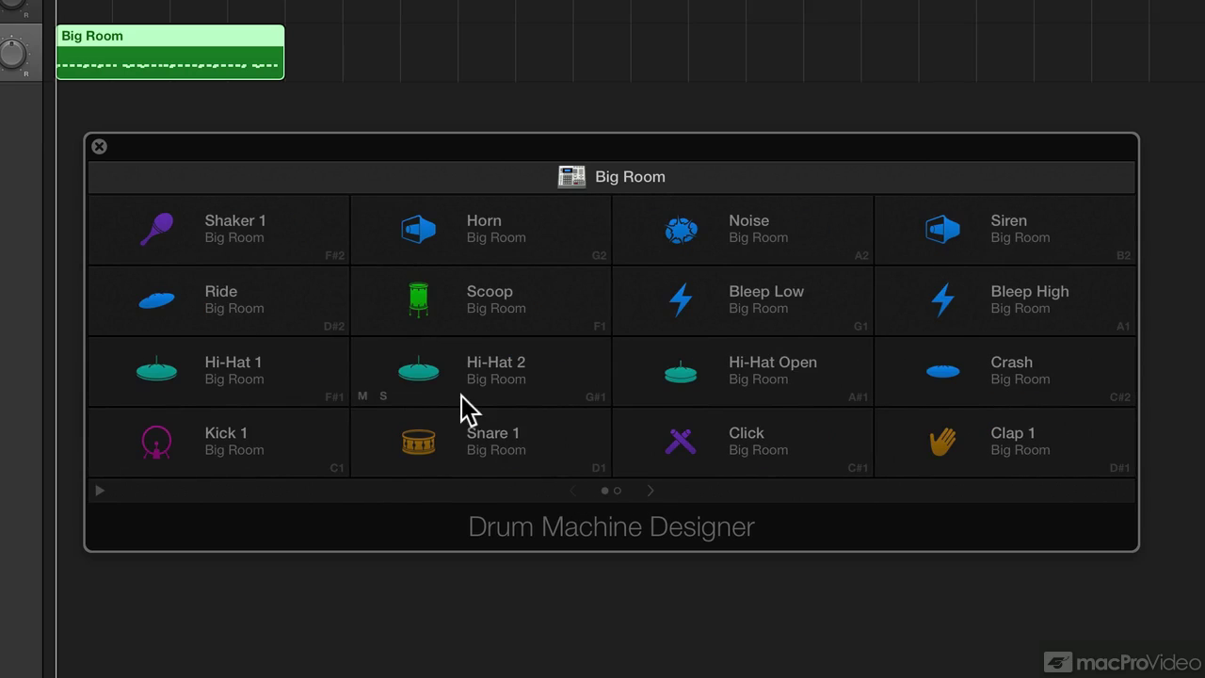
{"action": "left_click", "coordinate": [160, 235]}
{"action": "left_click", "coordinate": [159, 304]}
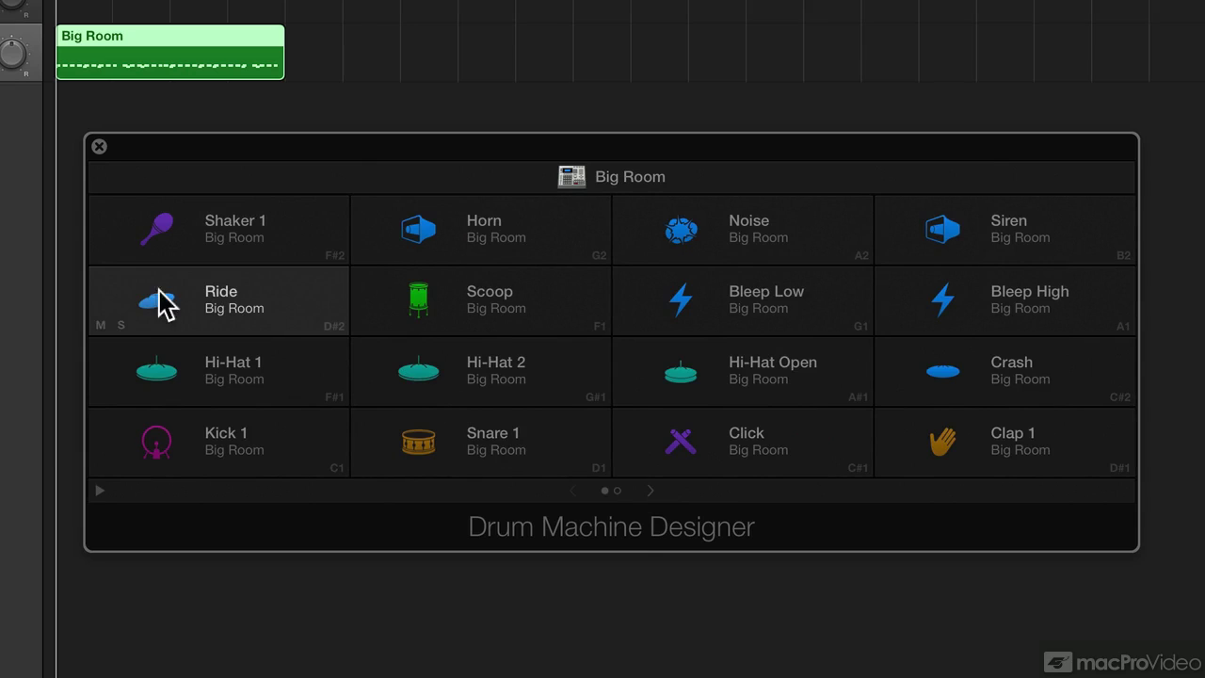
{"action": "left_click", "coordinate": [153, 379]}
{"action": "left_click", "coordinate": [153, 445]}
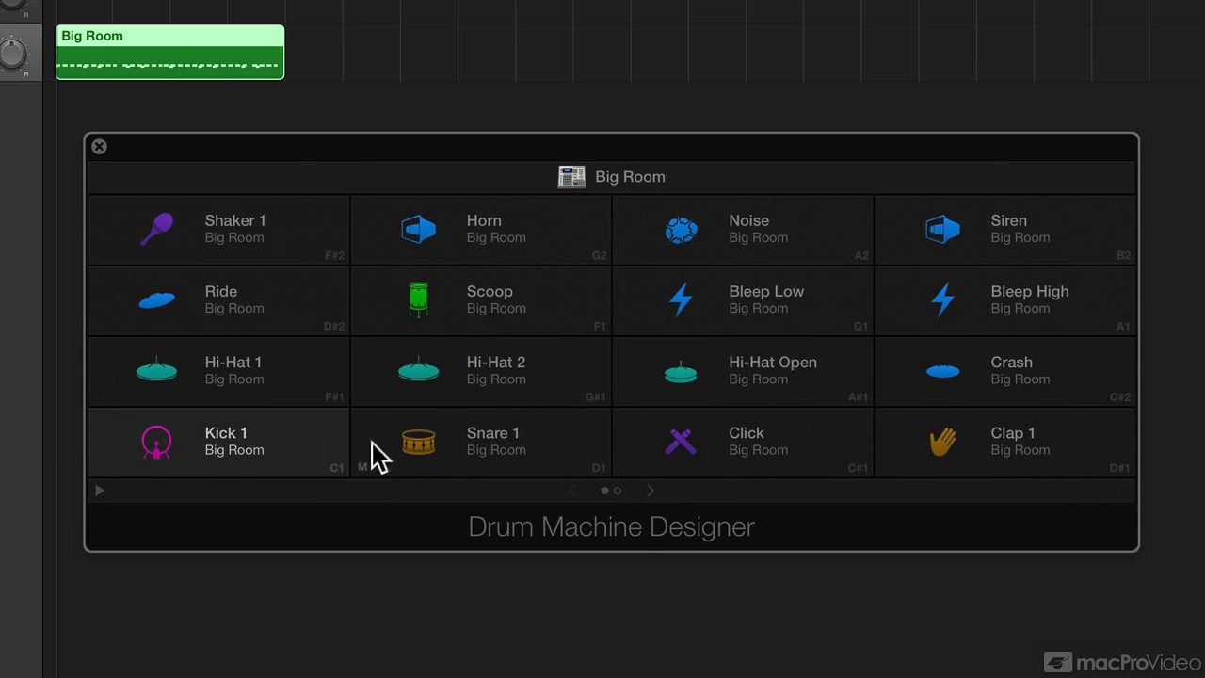
{"action": "left_click", "coordinate": [404, 447]}
{"action": "left_click", "coordinate": [422, 377]}
{"action": "left_click", "coordinate": [418, 314]}
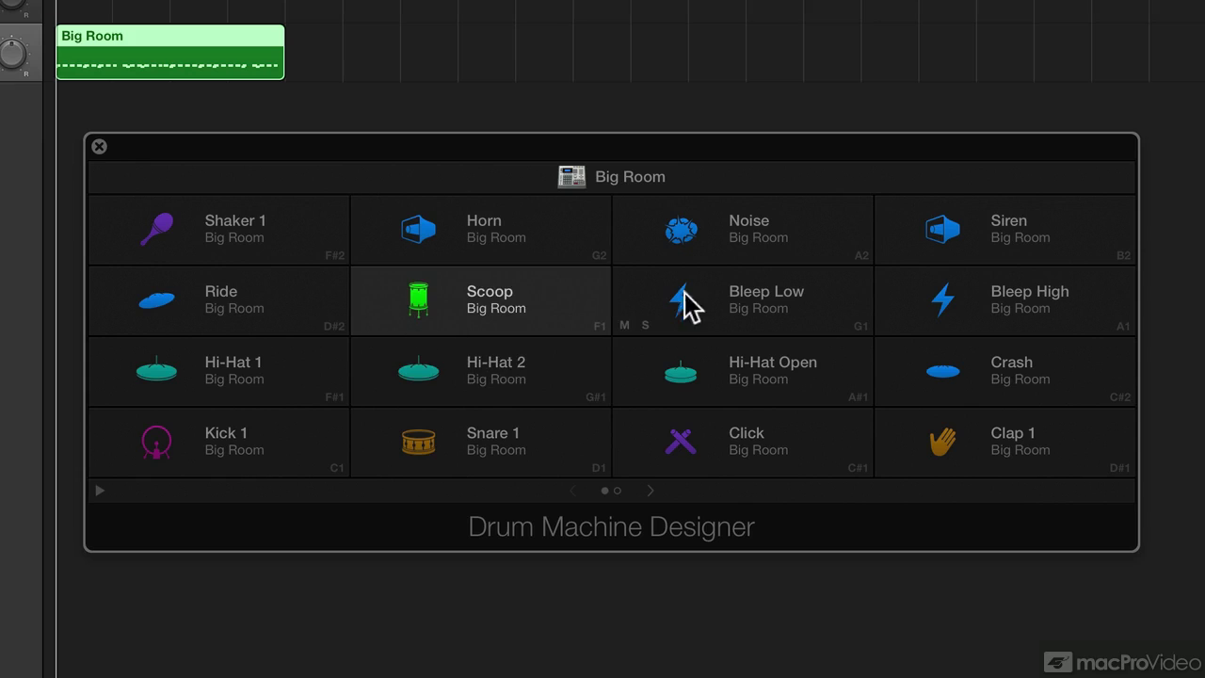
{"action": "left_click", "coordinate": [682, 297]}
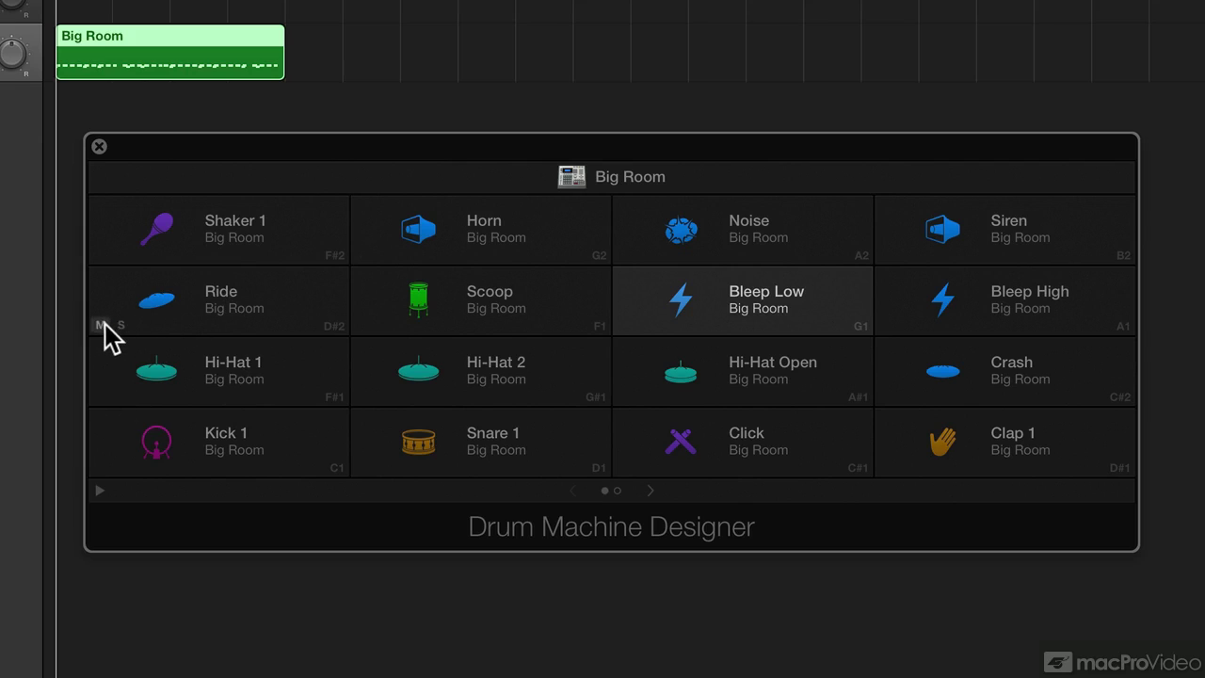
{"action": "left_click", "coordinate": [101, 324]}
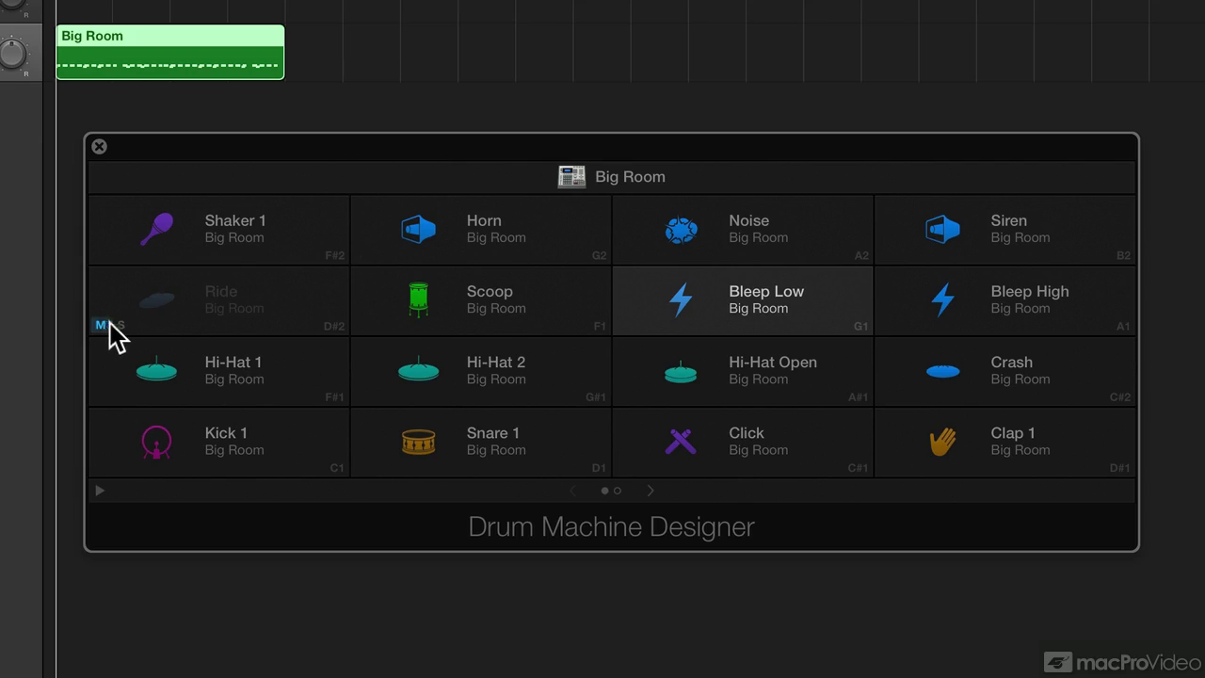
{"action": "left_click", "coordinate": [165, 298]}
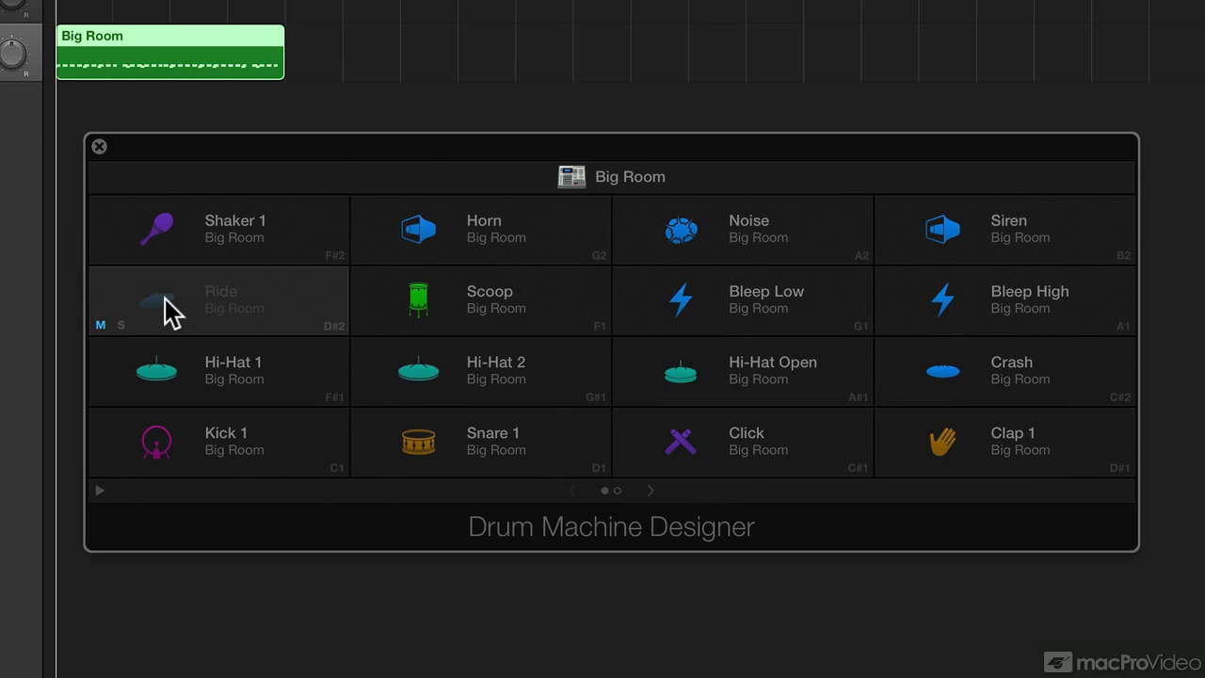
{"action": "left_click", "coordinate": [100, 324]}
{"action": "left_click", "coordinate": [122, 325]}
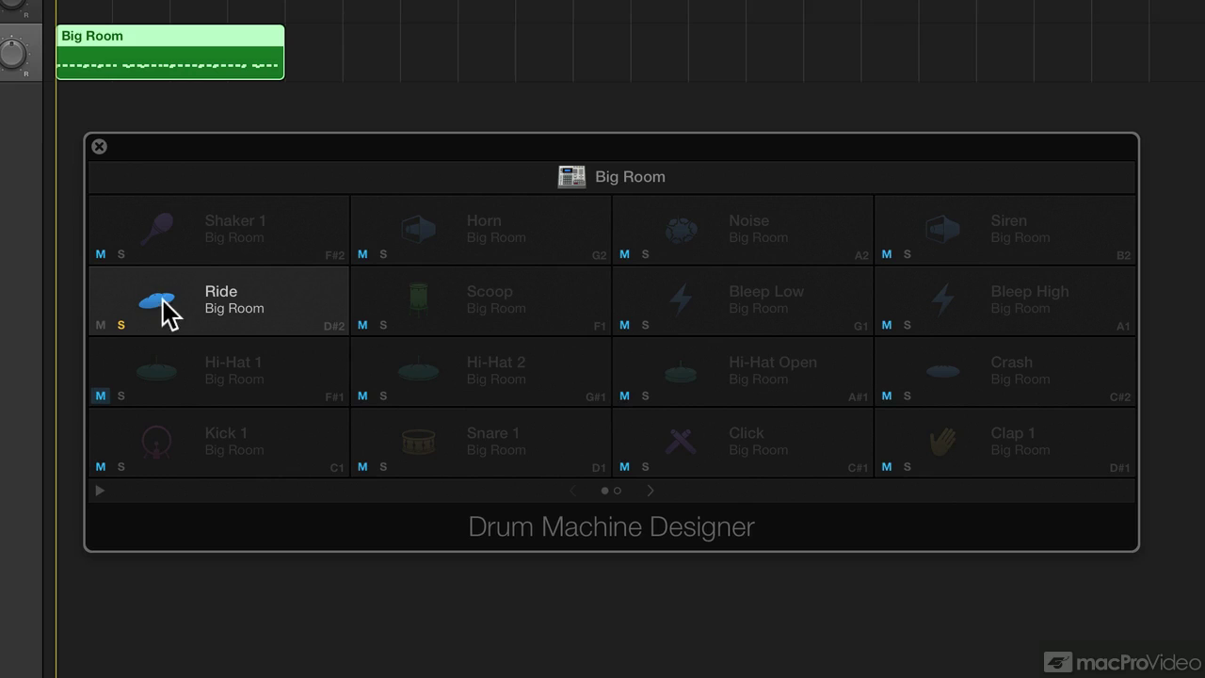
{"action": "left_click", "coordinate": [650, 490]}
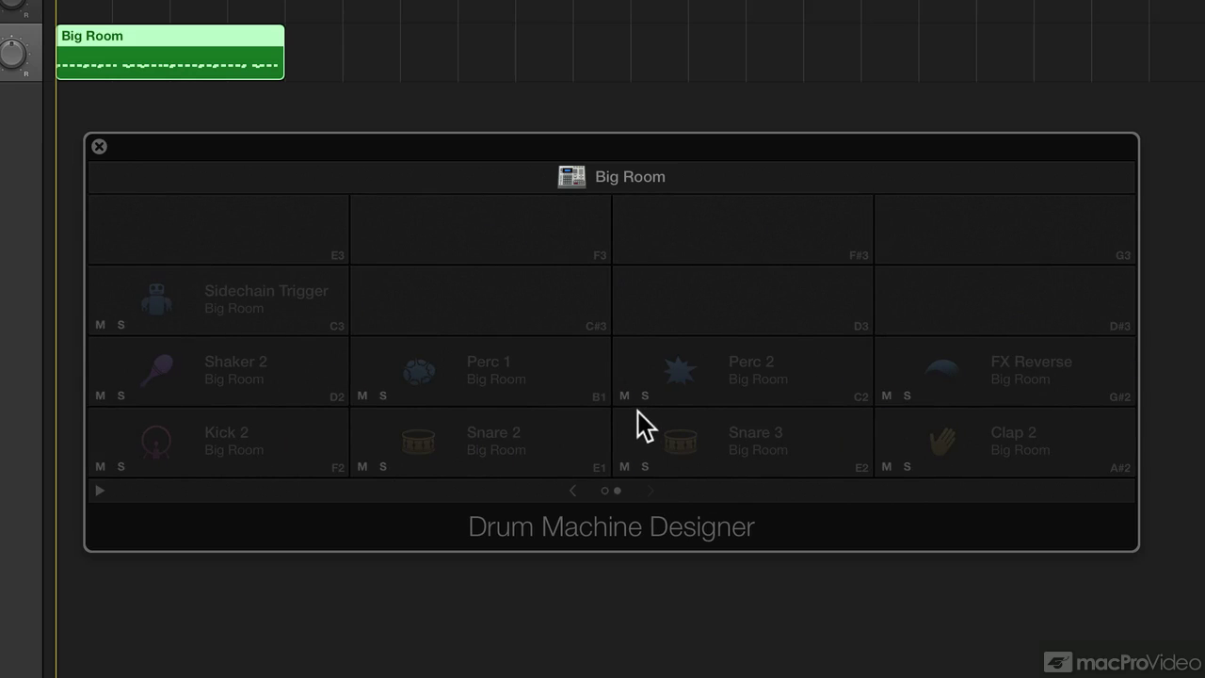
{"action": "left_click", "coordinate": [571, 491]}
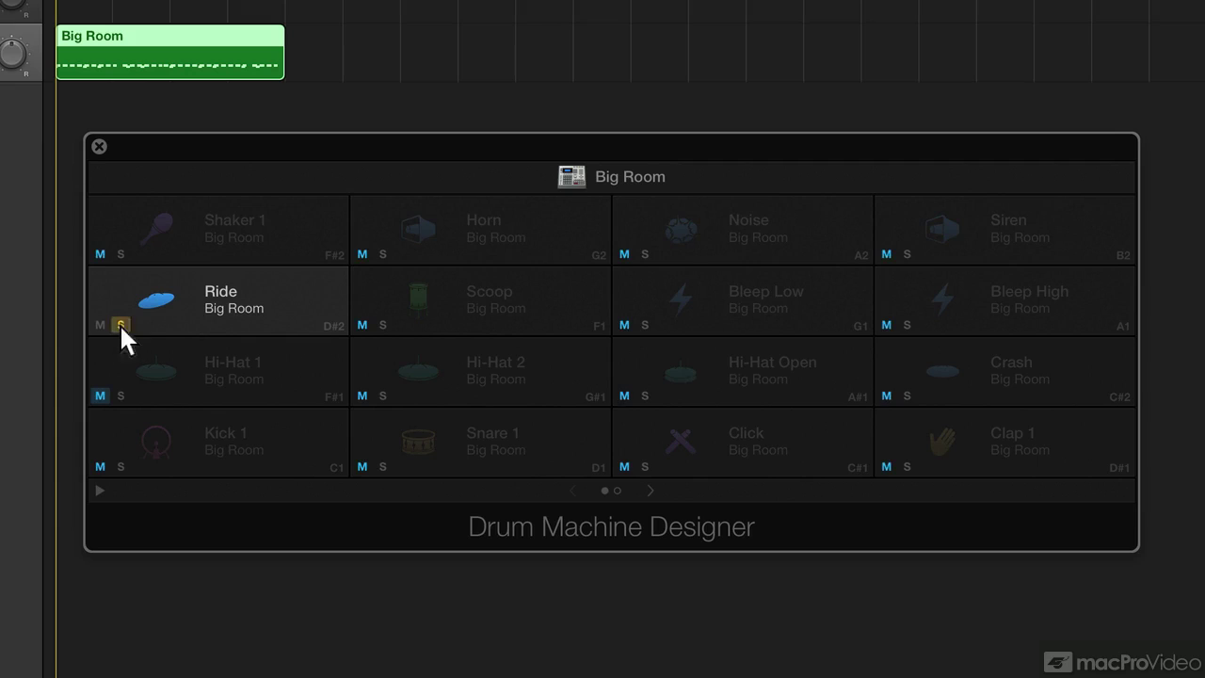
{"action": "left_click", "coordinate": [121, 325]}
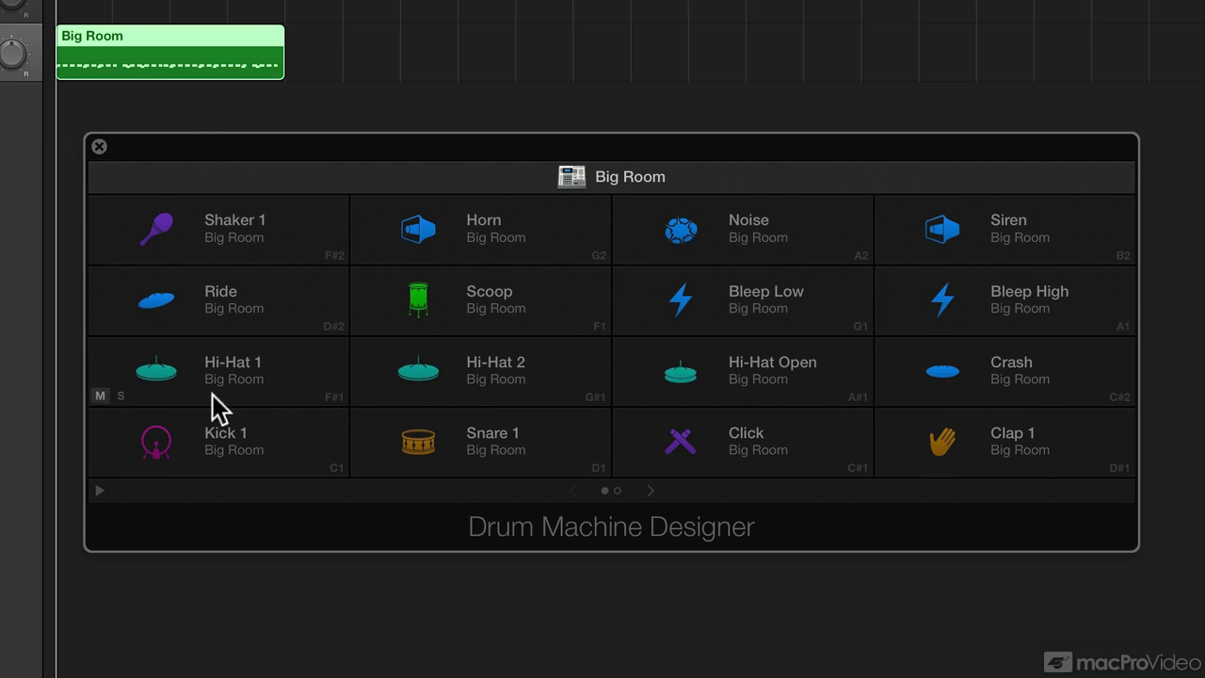
- Play the Big Room pattern, then mute and solo Hi-Hat 1 and switch both off again
{"action": "left_click", "coordinate": [649, 490]}
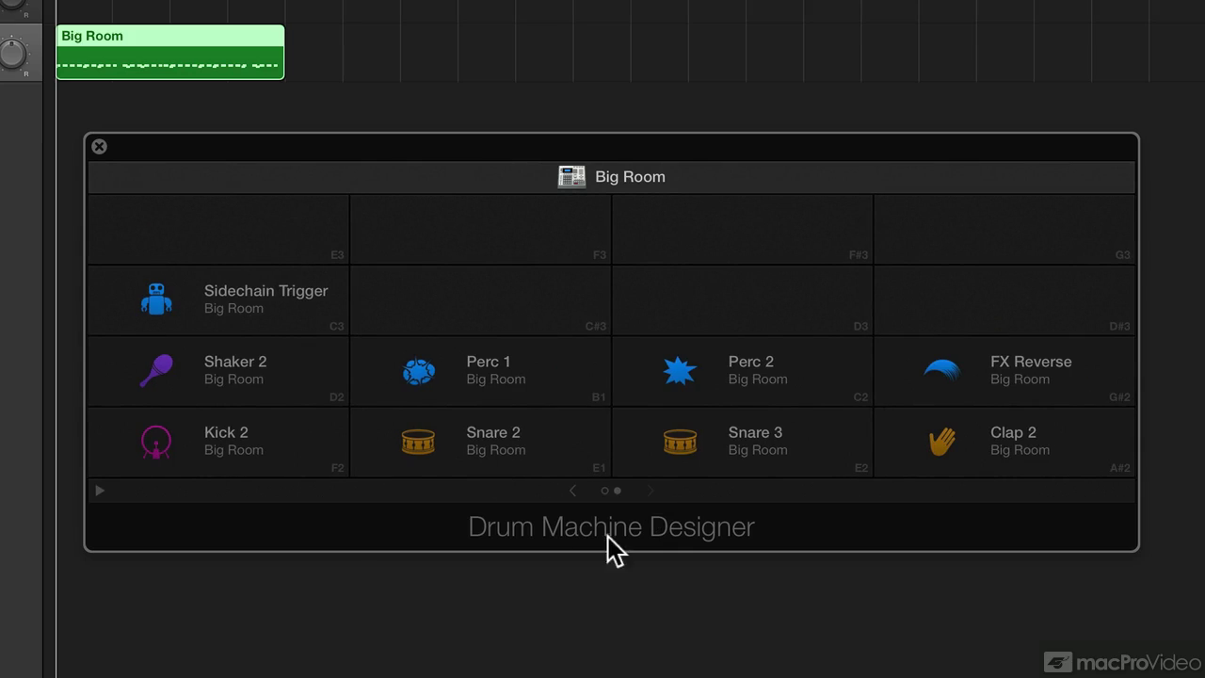
{"action": "key", "text": "space"}
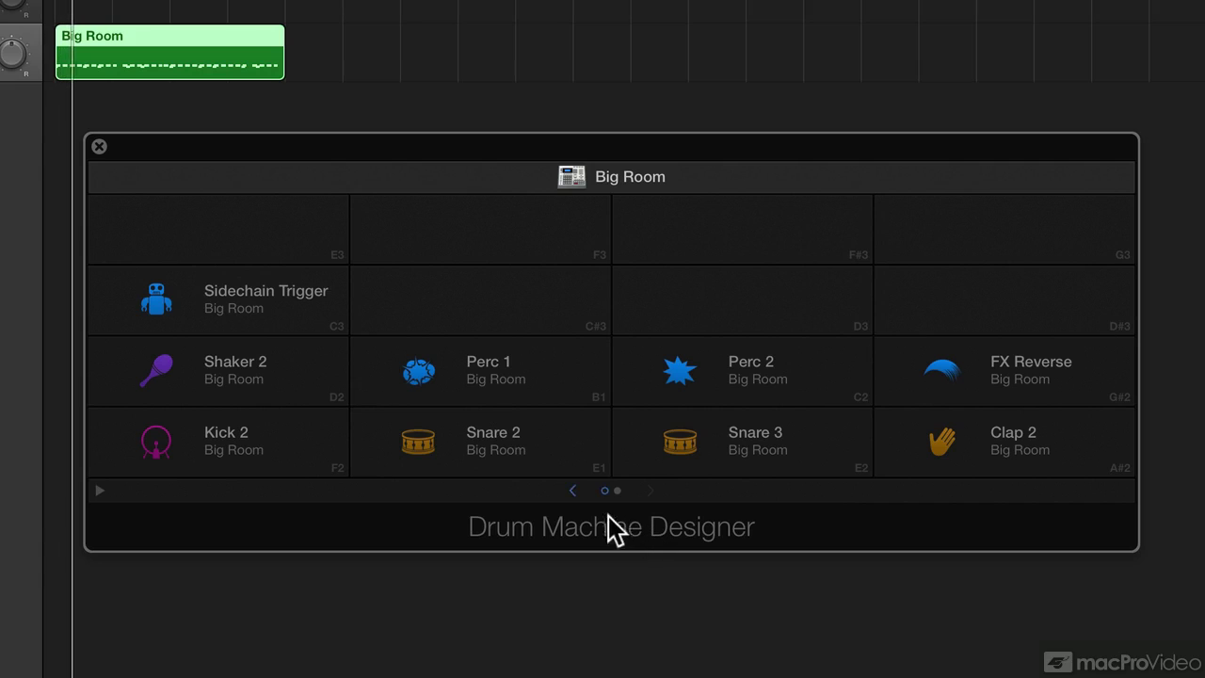
{"action": "left_click", "coordinate": [573, 498]}
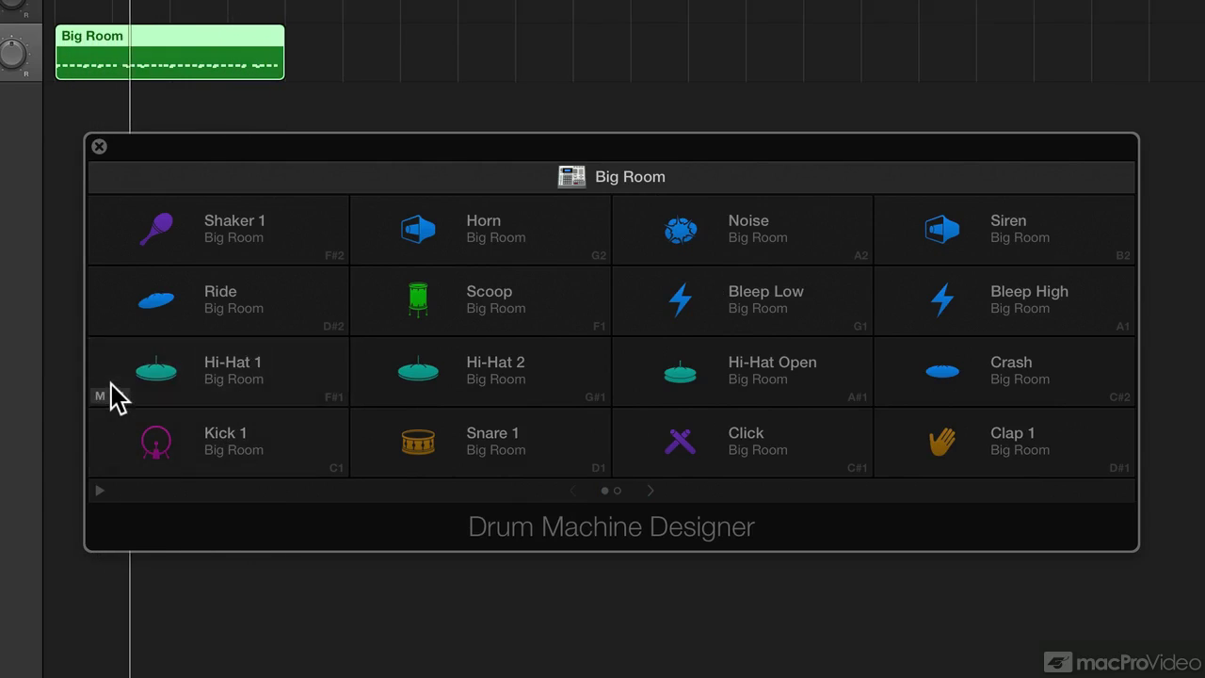
{"action": "left_click", "coordinate": [101, 393]}
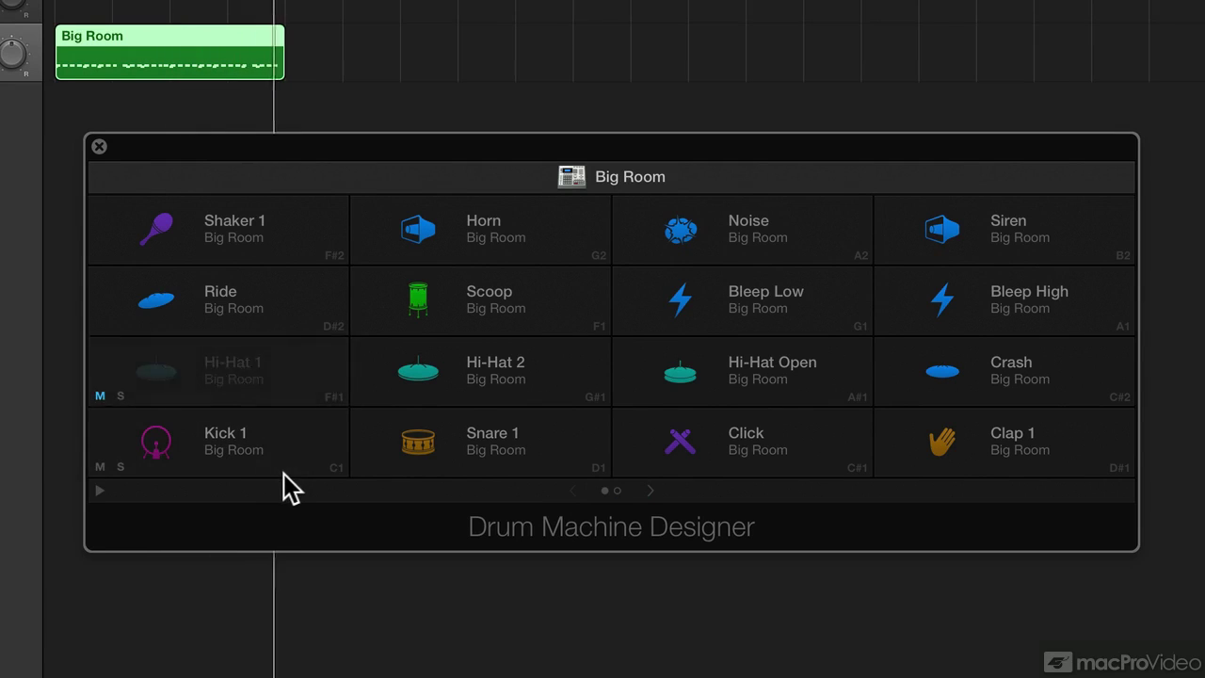
{"action": "left_click", "coordinate": [119, 396]}
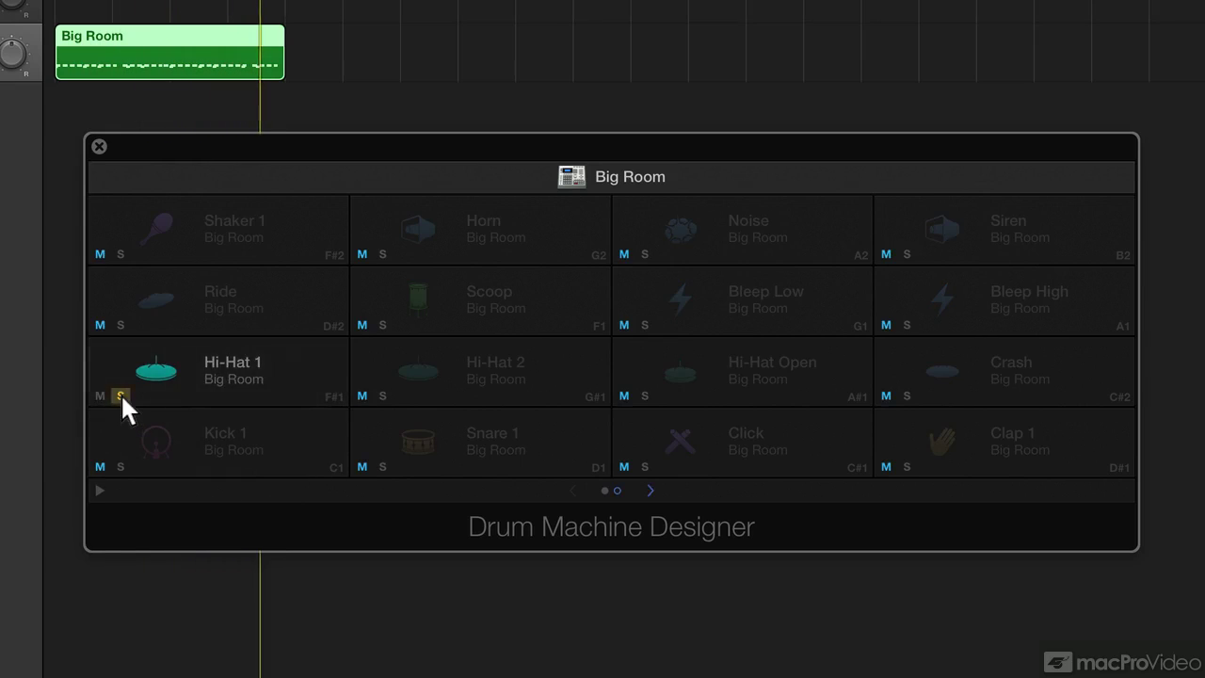
{"action": "left_click", "coordinate": [120, 395]}
{"action": "left_click", "coordinate": [100, 396]}
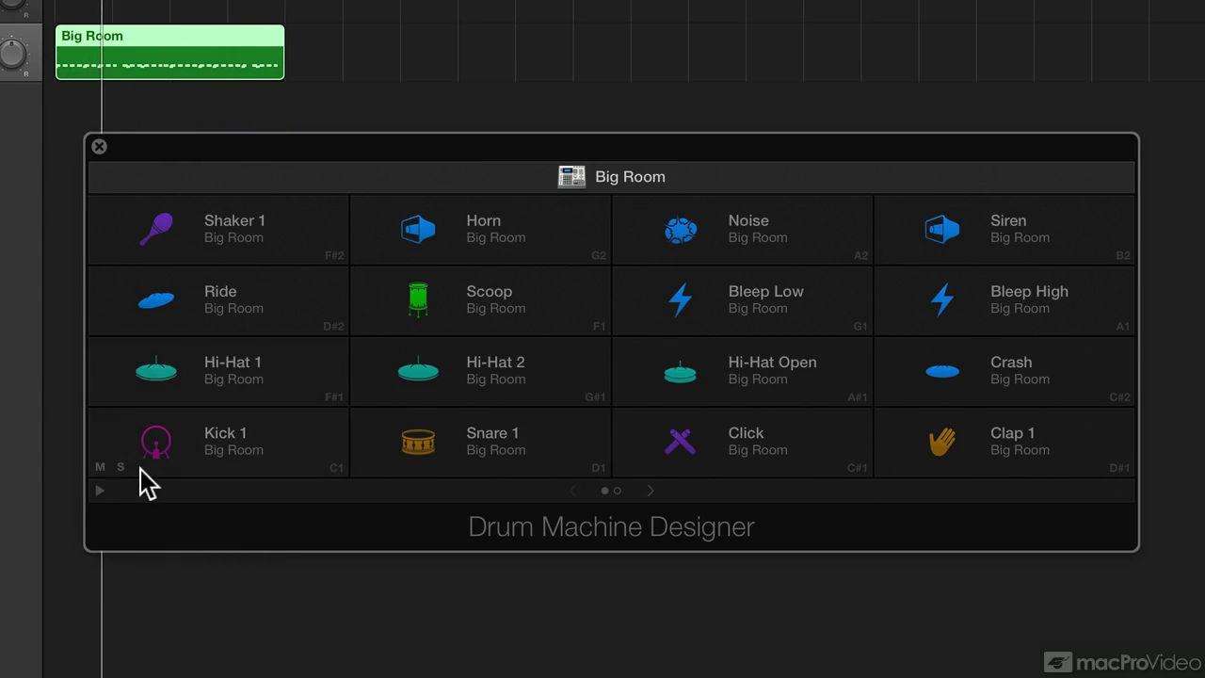
- Solo and mute the Kick 1 pad, then turn both off again
{"action": "left_click", "coordinate": [119, 465]}
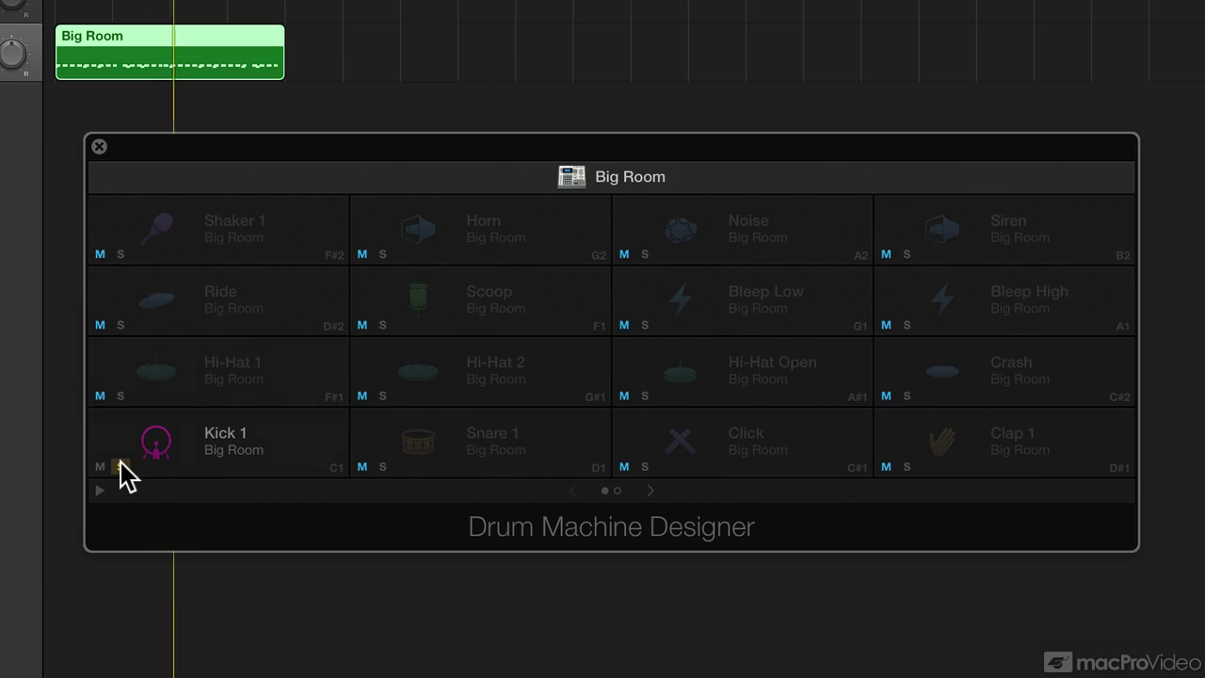
{"action": "left_click", "coordinate": [119, 465]}
{"action": "left_click", "coordinate": [100, 466]}
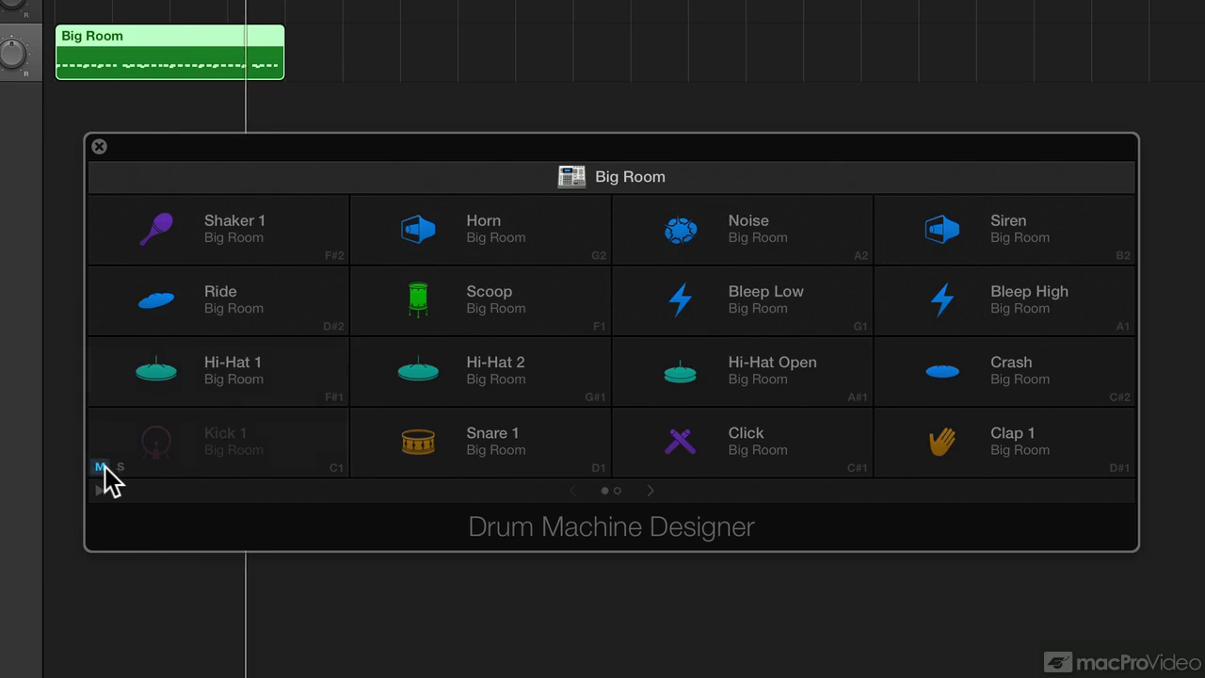
{"action": "left_click", "coordinate": [99, 465]}
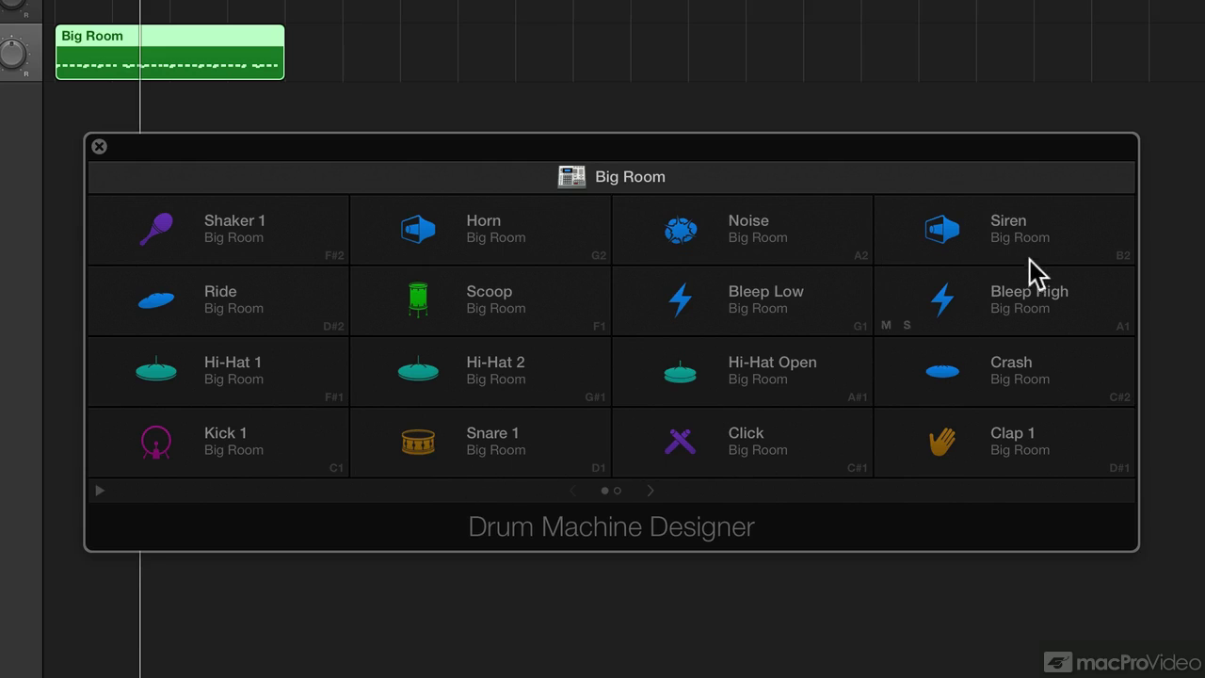
- Audition the Siren, Kick 1 and Snare 1 pads, then drop Siren into the top-left cell
{"action": "left_click_drag", "start_coordinate": [1033, 222], "coordinate": [768, 457]}
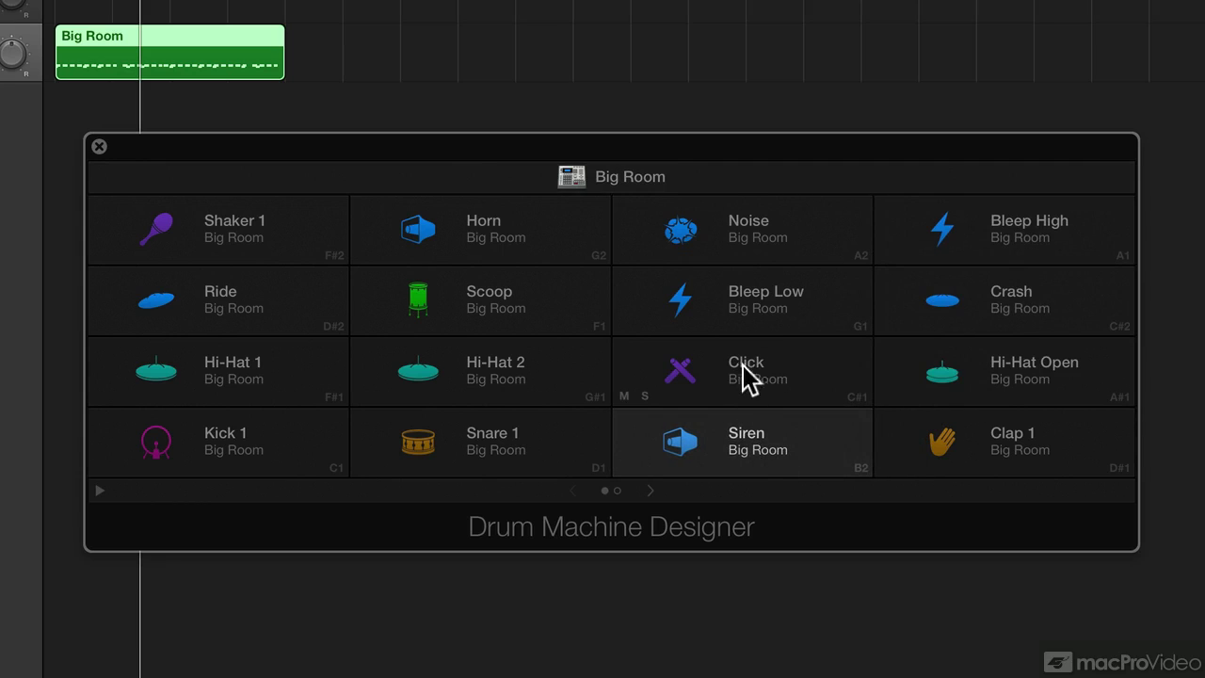
{"action": "left_click", "coordinate": [716, 450]}
{"action": "left_click", "coordinate": [286, 450]}
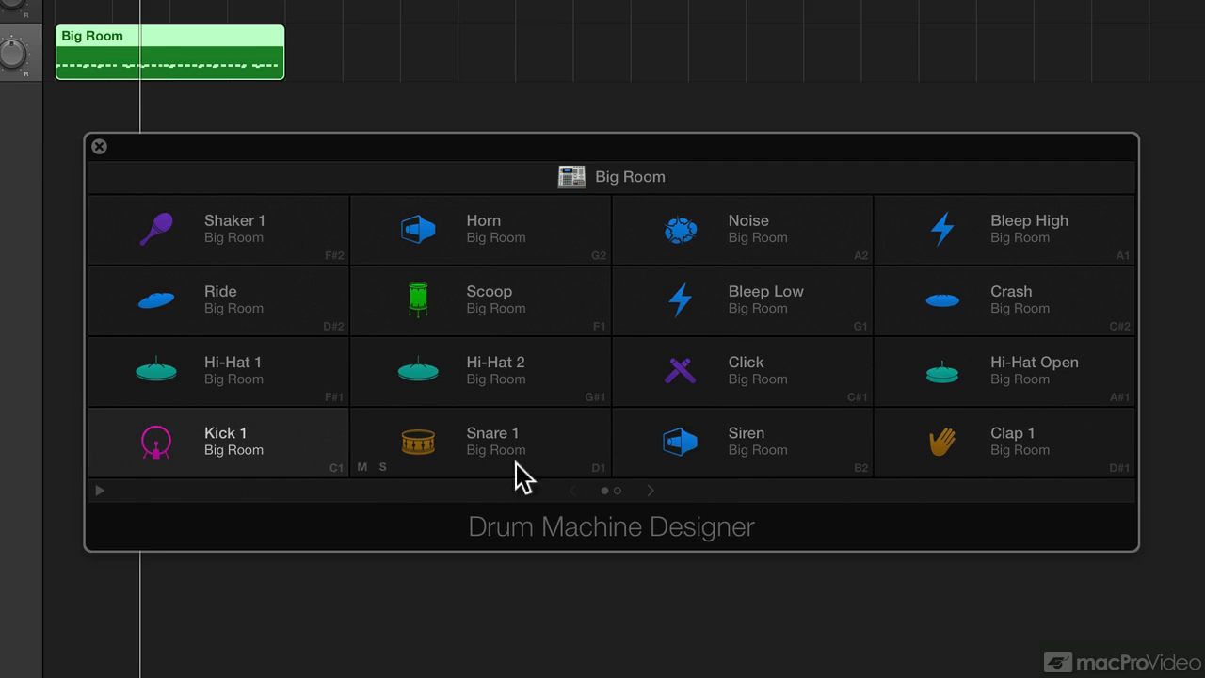
{"action": "left_click", "coordinate": [597, 461]}
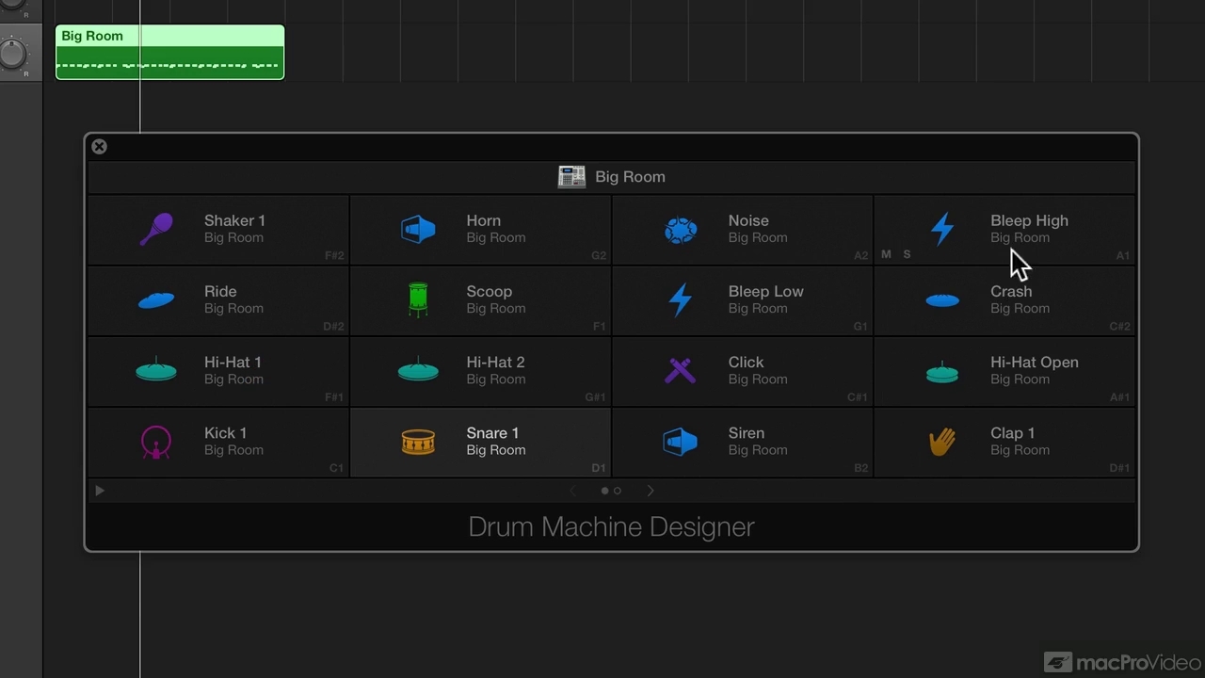
{"action": "left_click_drag", "start_coordinate": [820, 456], "coordinate": [288, 233]}
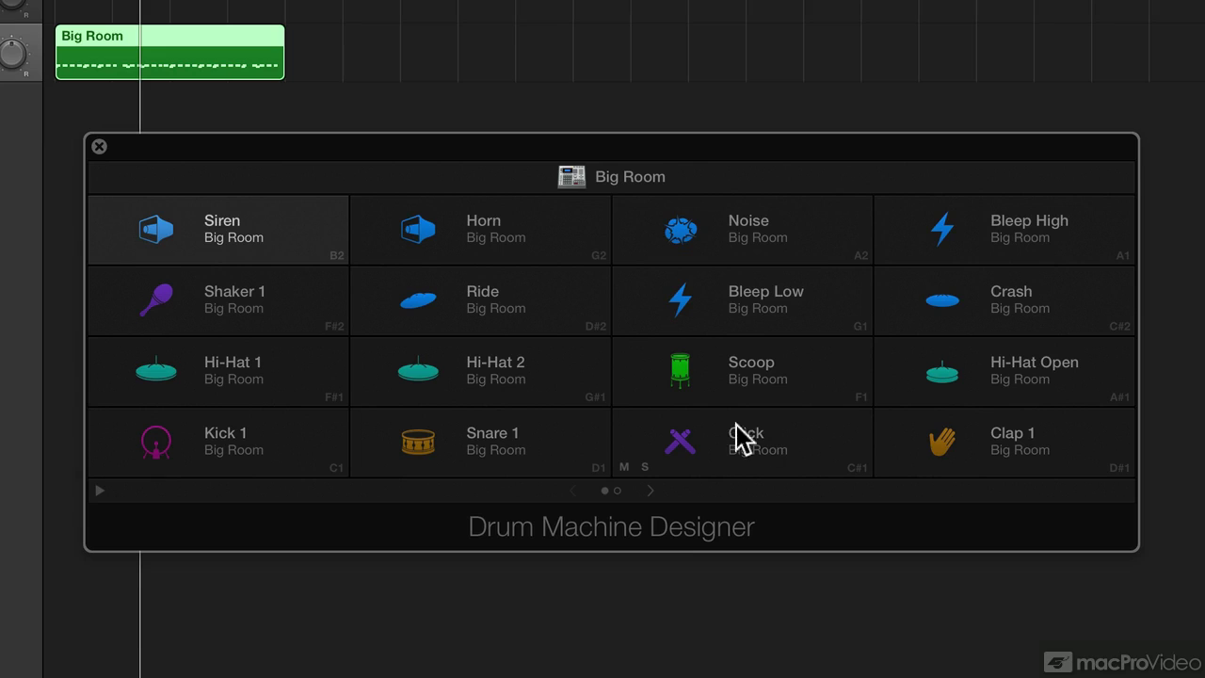
- Move Hi-Hat 1 to the top-right cell and Kick 1 to the third row's first cell, then play
{"action": "left_click_drag", "start_coordinate": [276, 367], "coordinate": [1061, 196]}
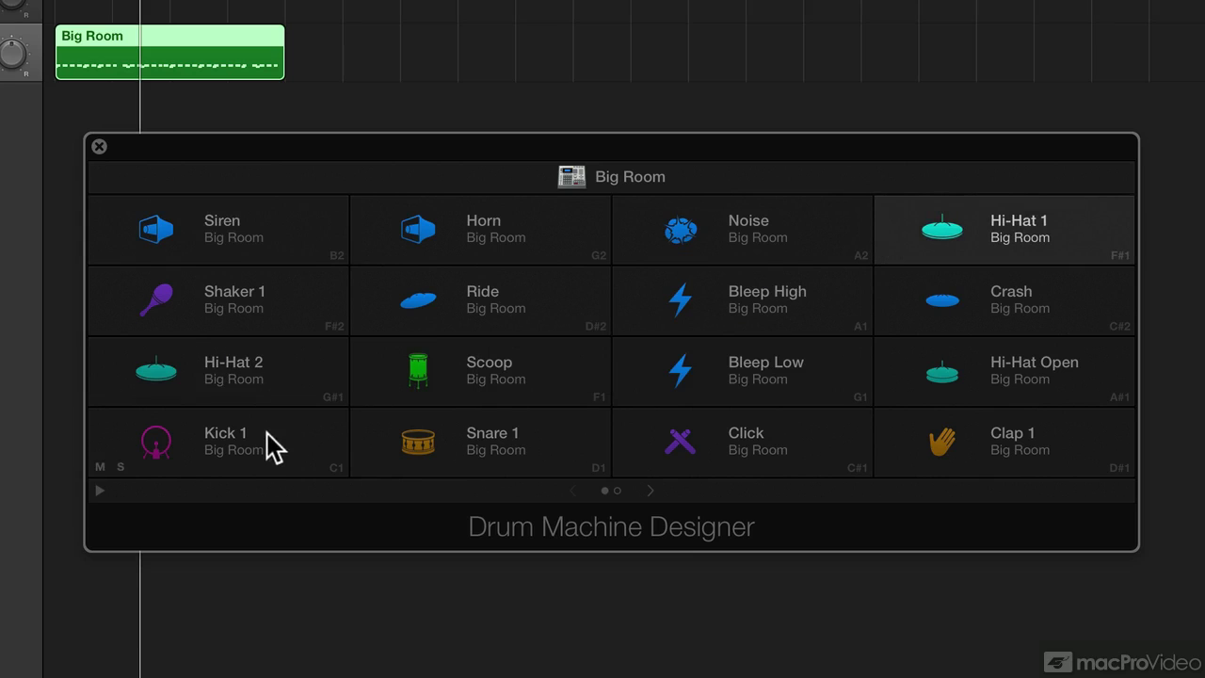
{"action": "left_click_drag", "start_coordinate": [267, 431], "coordinate": [268, 370]}
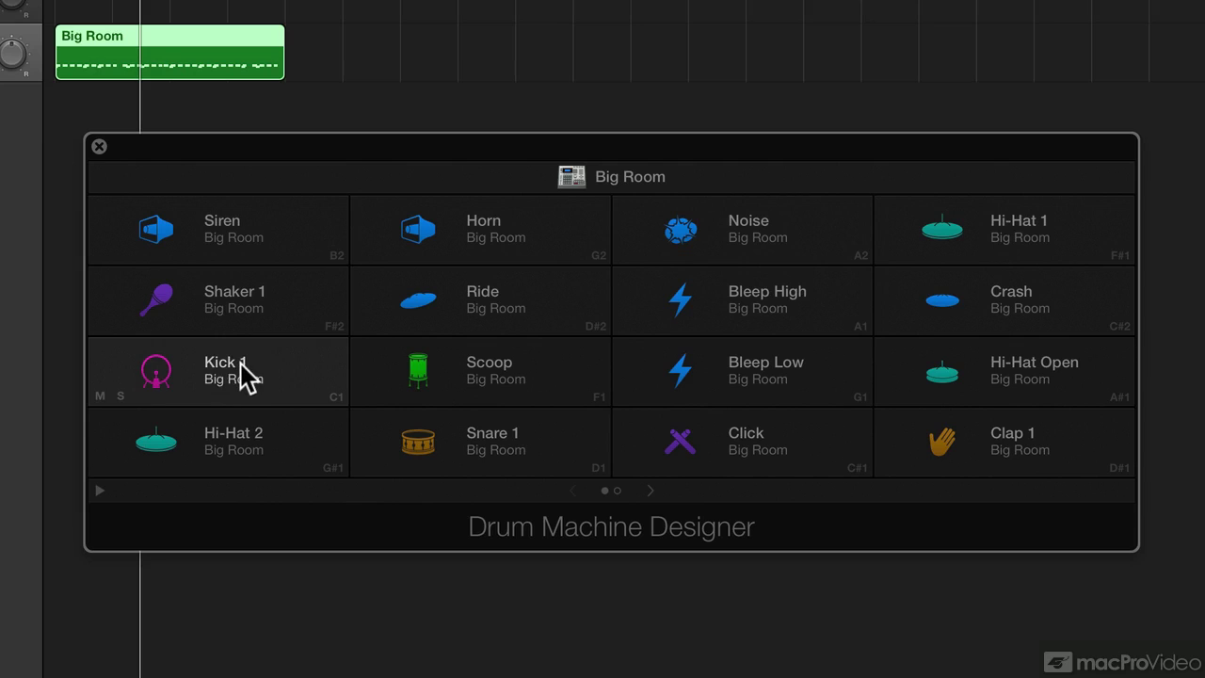
{"action": "key", "text": "space"}
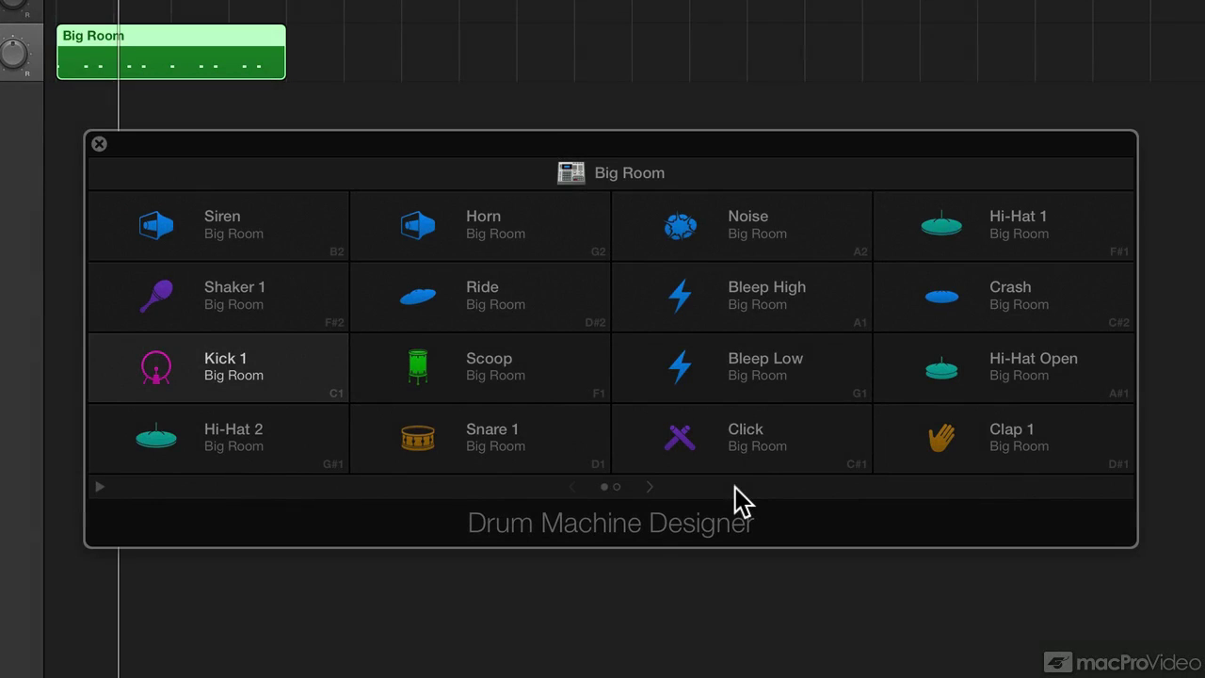
{"action": "mouse_move", "coordinate": [466, 396]}
{"action": "mouse_move", "coordinate": [302, 374]}
{"action": "mouse_move", "coordinate": [635, 379]}
{"action": "mouse_move", "coordinate": [941, 246]}
{"action": "mouse_move", "coordinate": [524, 417]}
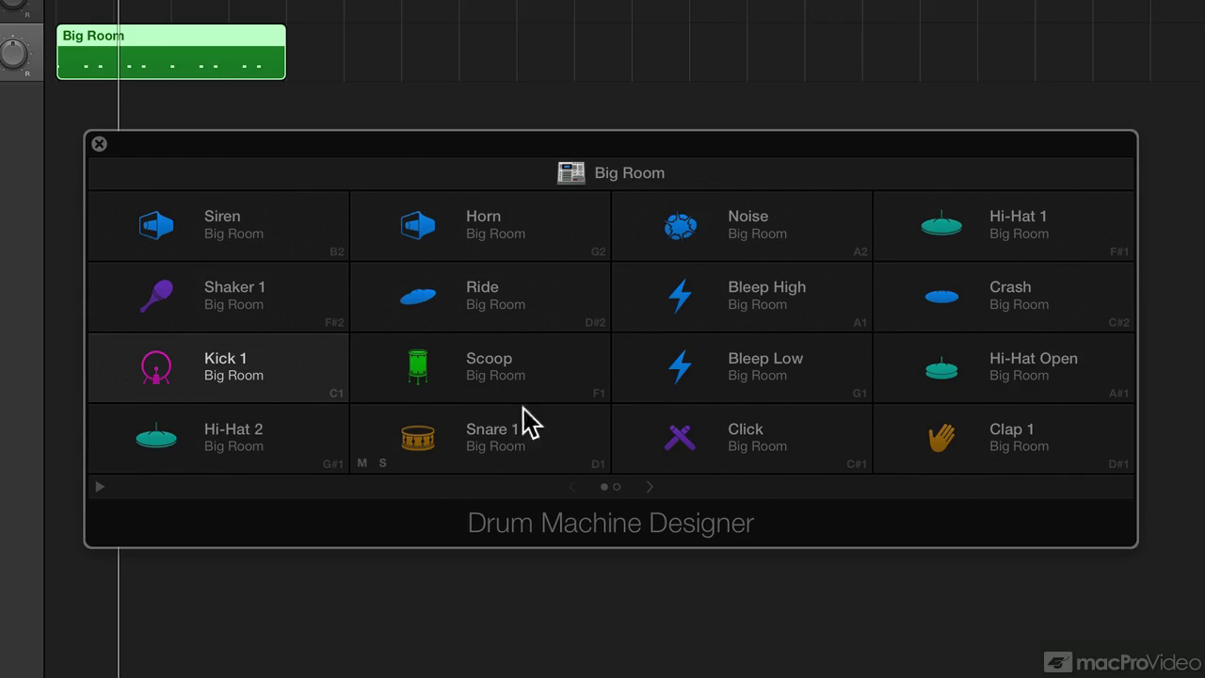